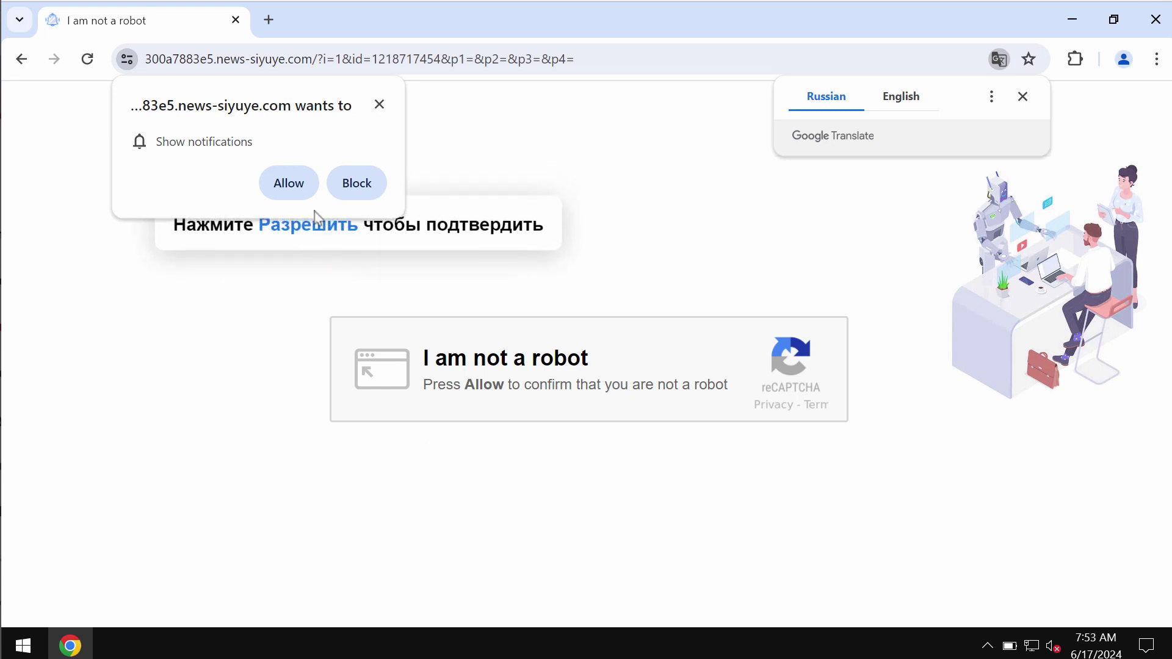
# Step: Allow news-siyuye notifications, open a new tab, and accept the fake Norton ENABLE PROTECTION offer
pyautogui.click(299, 178)
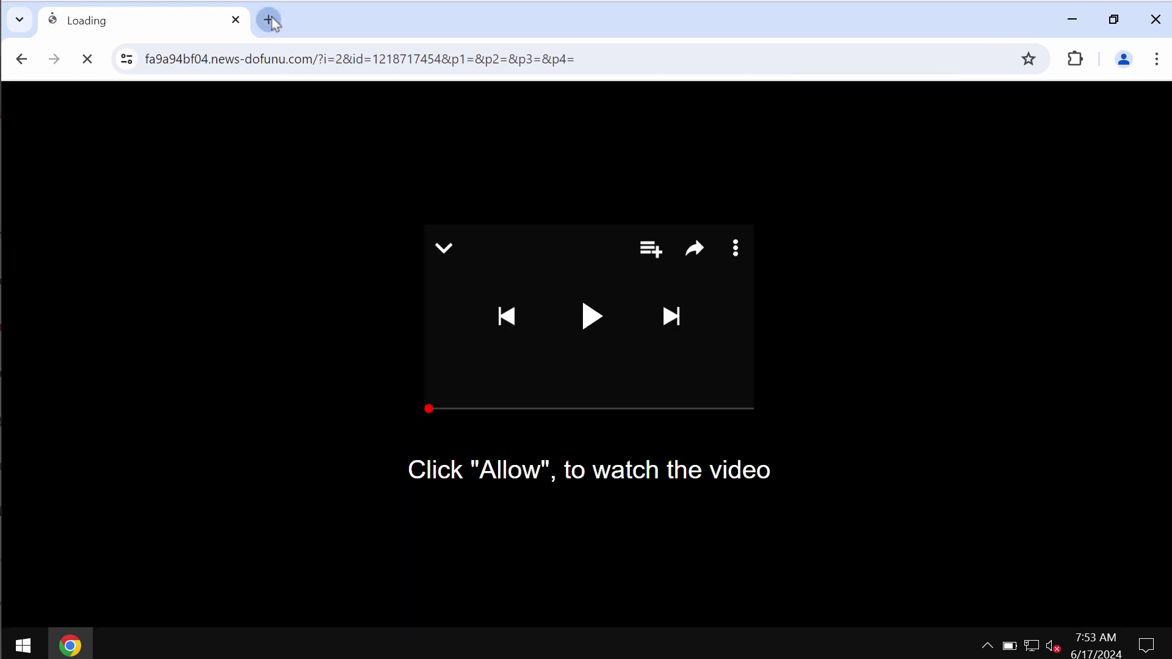
pyautogui.click(269, 20)
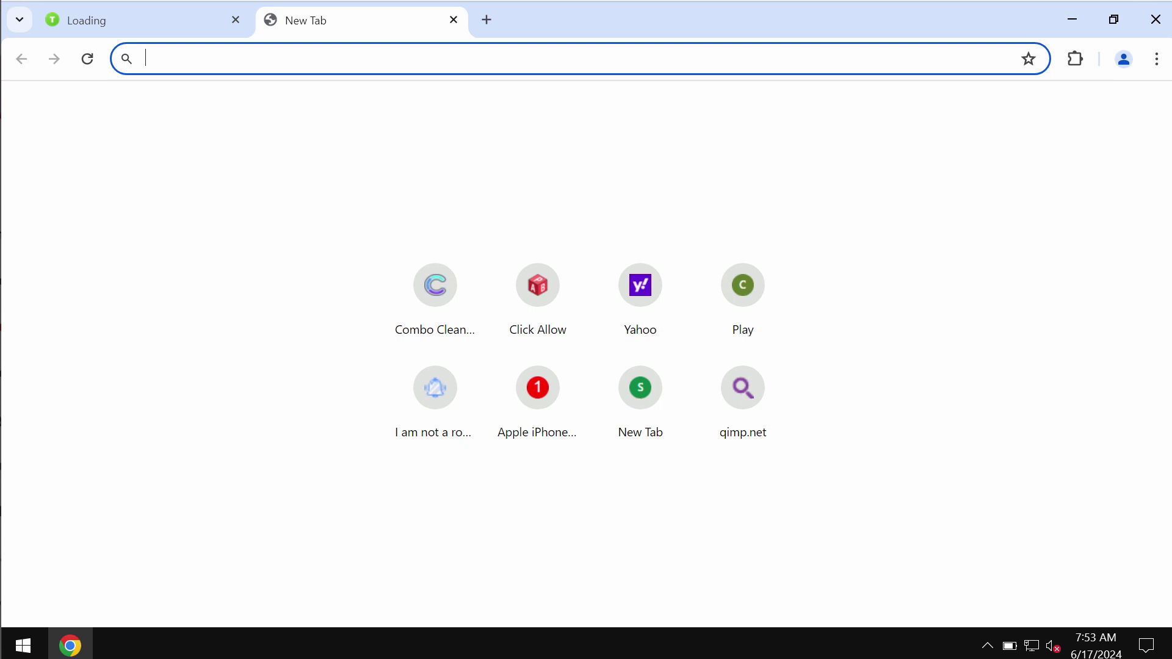
pyautogui.click(1019, 459)
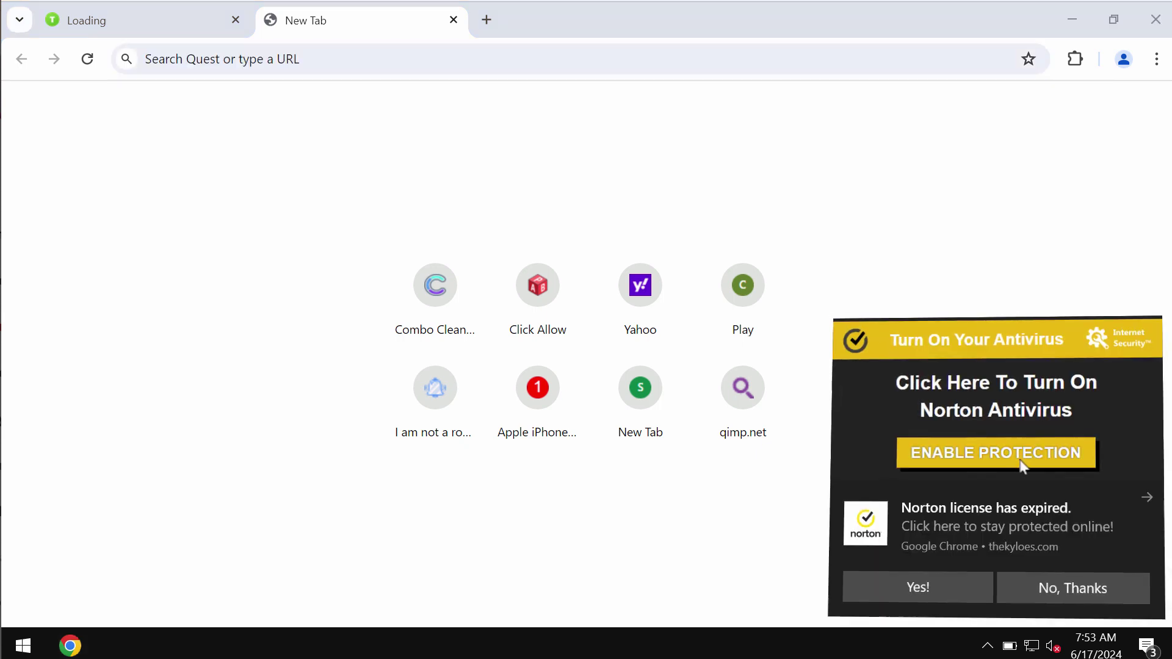
# Step: Switch between the news-dofunu tab, the blank new tab and the newly opened ad tab
pyautogui.click(172, 12)
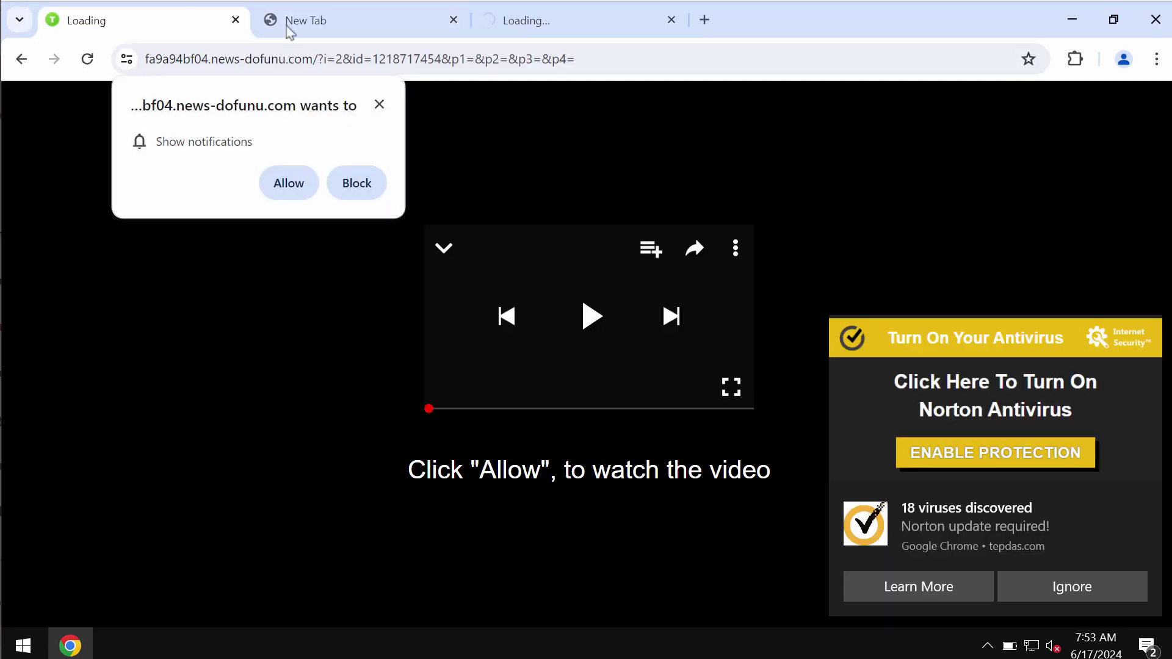
pyautogui.click(379, 21)
pyautogui.click(553, 32)
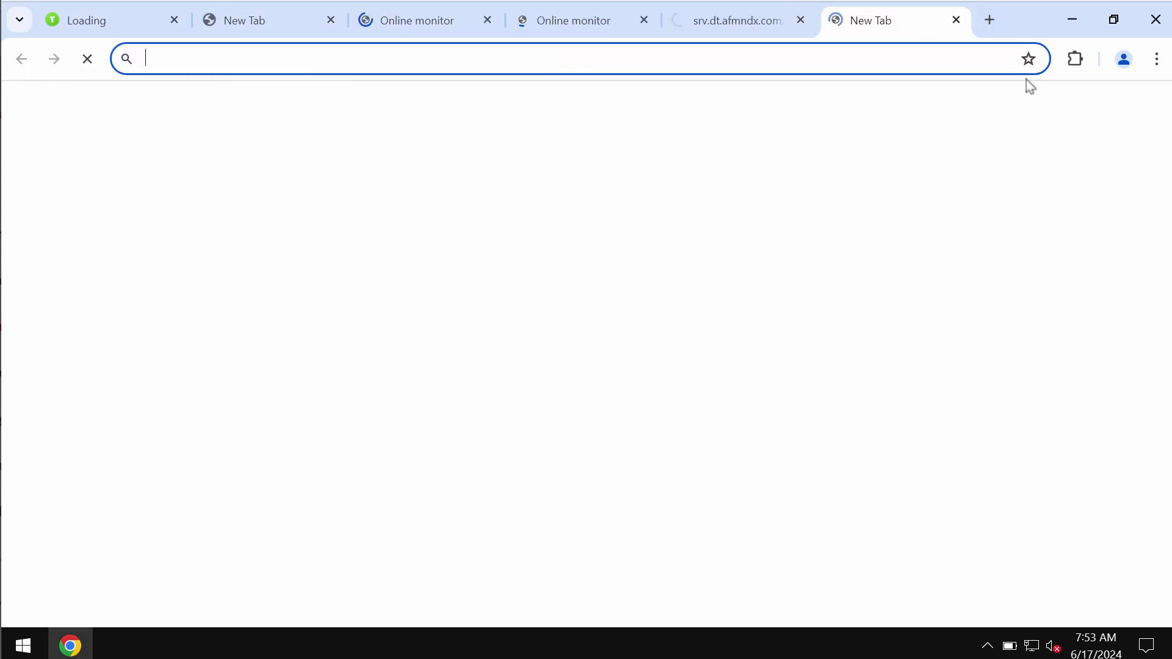
# Step: Go to Chrome Settings > Privacy and security > Site settings via the main menu
pyautogui.click(1163, 67)
pyautogui.scroll(-3, 948, 419)
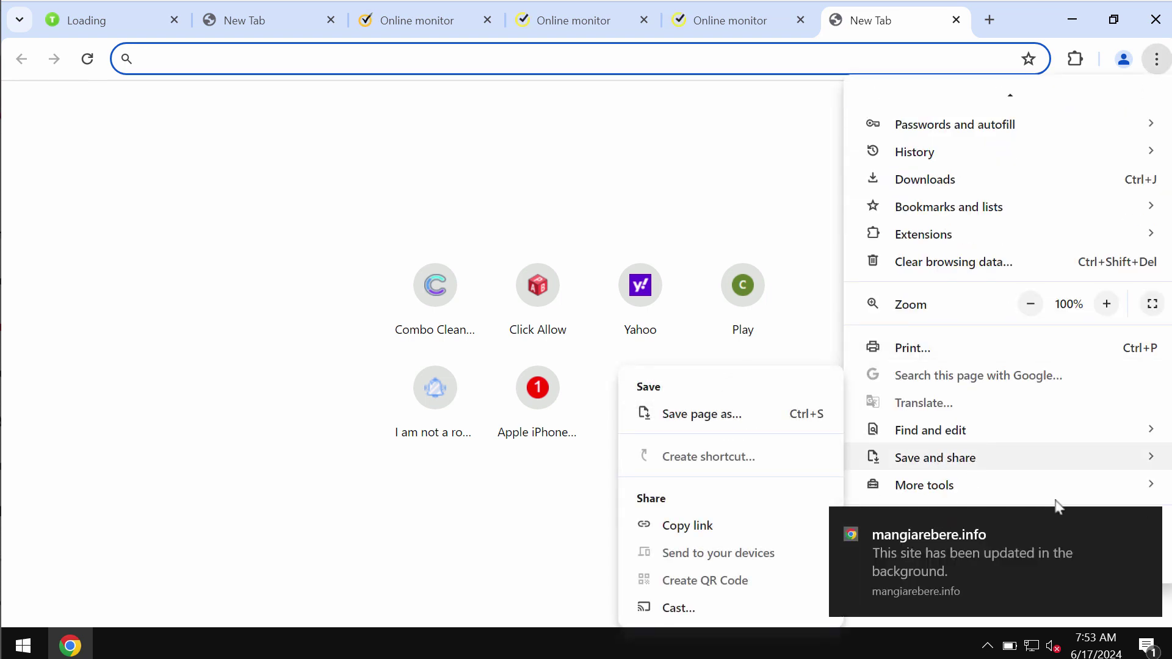
pyautogui.click(1140, 527)
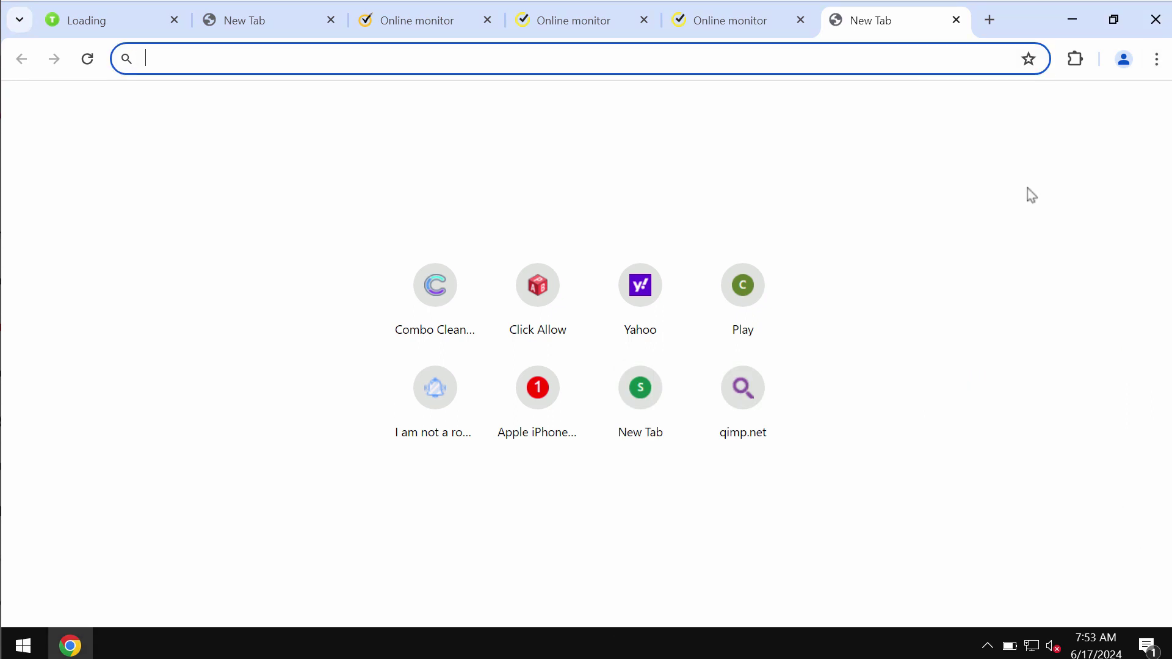
pyautogui.click(1156, 58)
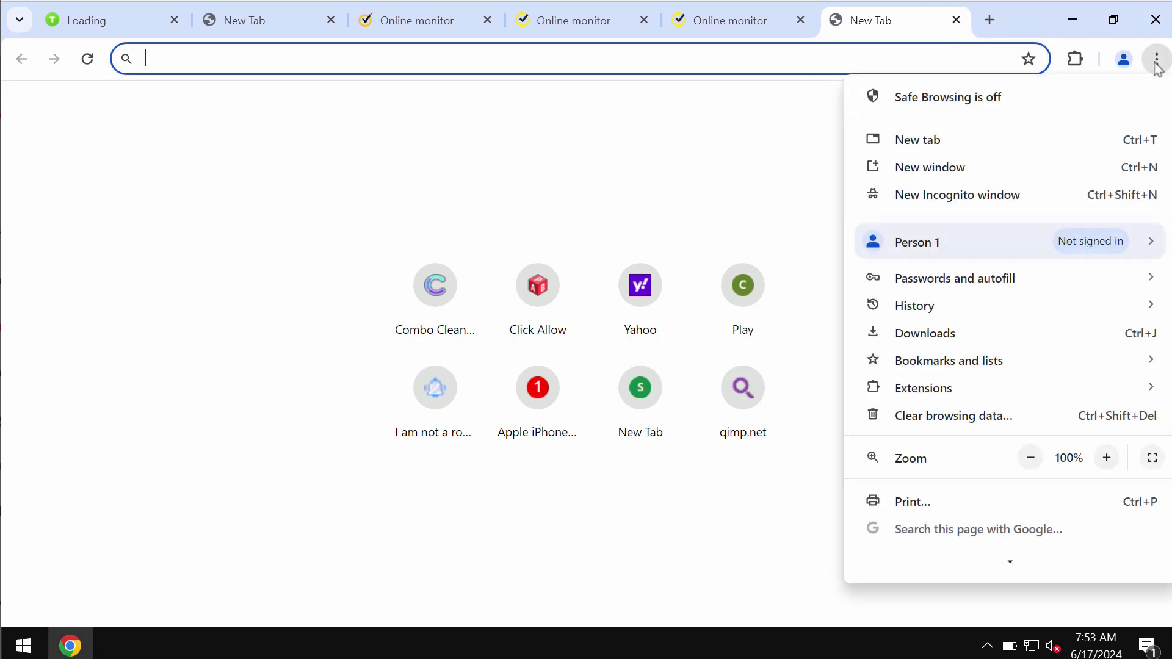
pyautogui.scroll(-3, 1008, 404)
pyautogui.scroll(-2, 1008, 404)
pyautogui.click(963, 492)
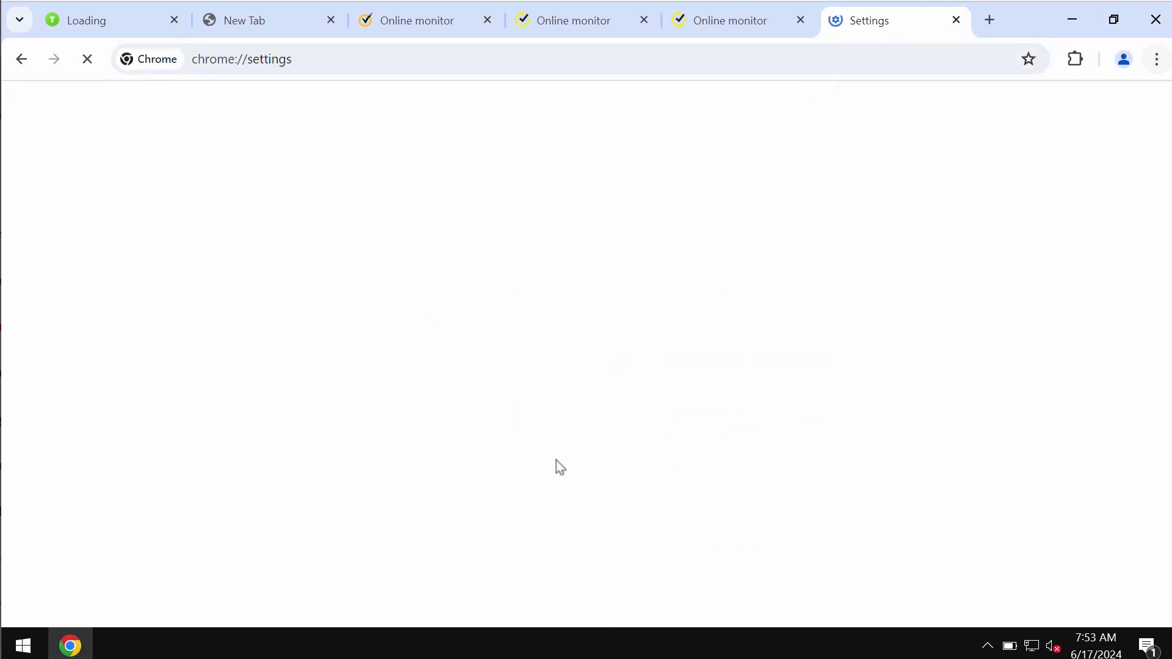
pyautogui.click(91, 236)
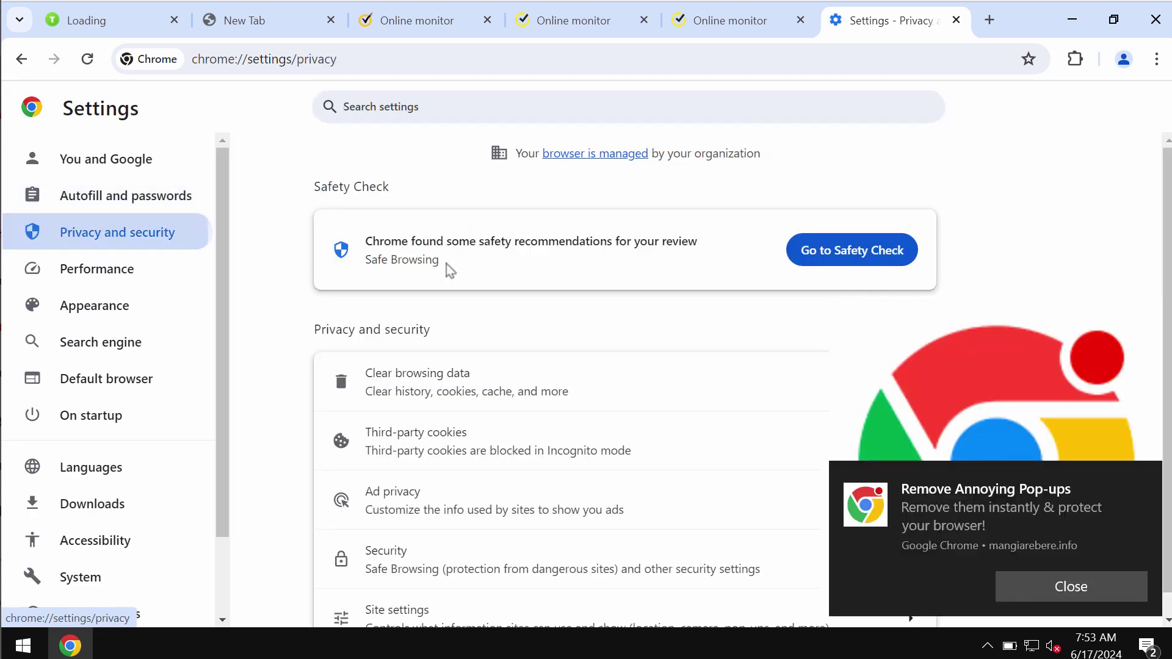
pyautogui.click(496, 603)
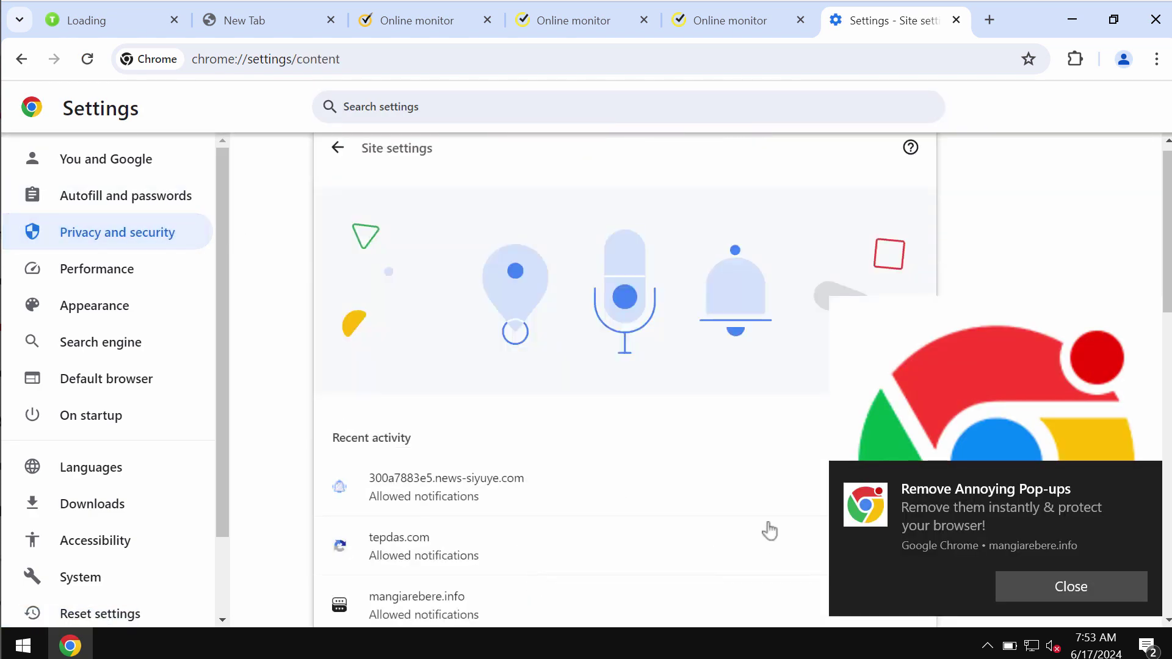
# Step: Clear all Windows Action Center notifications and open the Notifications permission list
pyautogui.click(1145, 646)
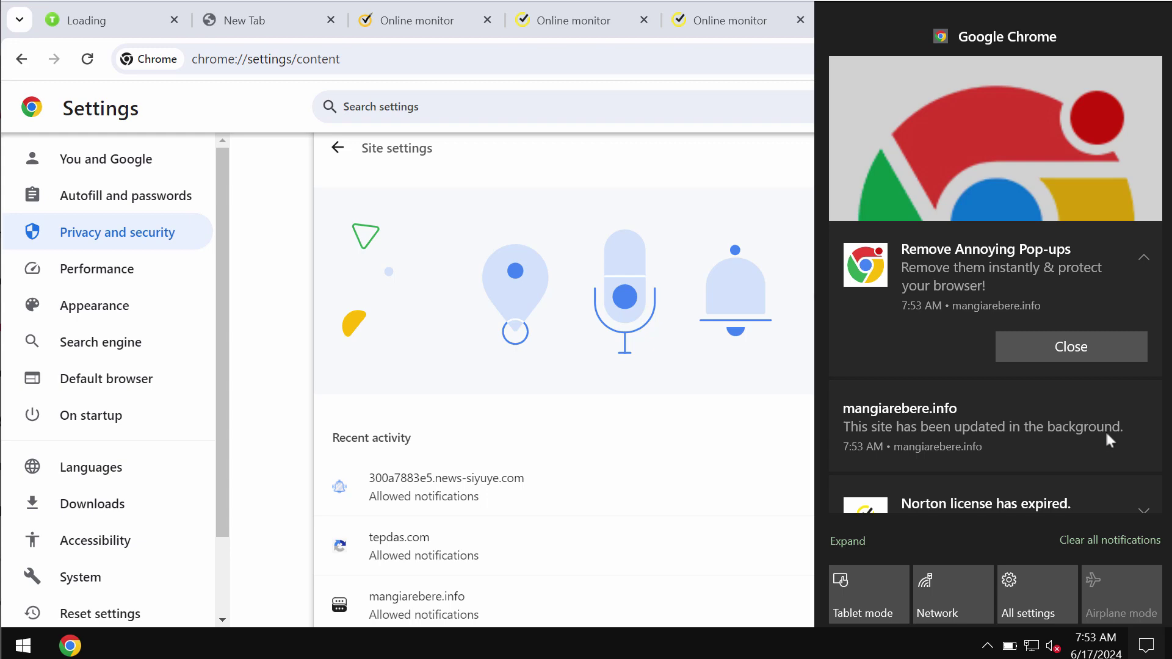
pyautogui.click(1126, 539)
pyautogui.click(708, 424)
pyautogui.scroll(-5, 696, 458)
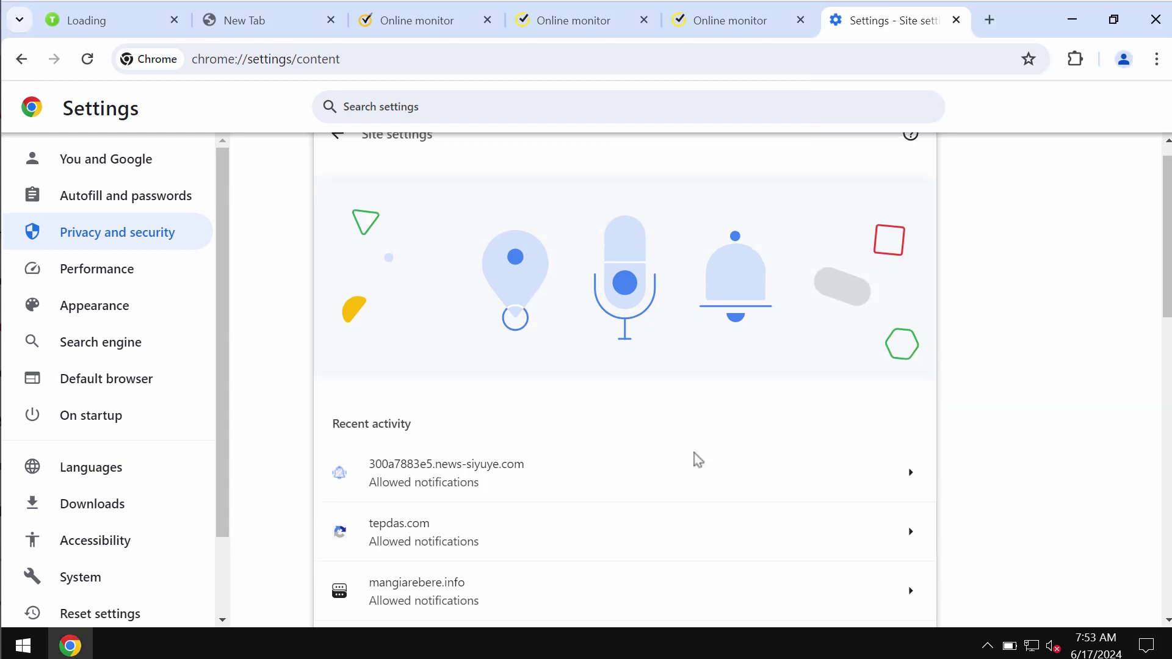
pyautogui.scroll(-5, 696, 458)
pyautogui.click(610, 395)
pyautogui.scroll(-5, 759, 434)
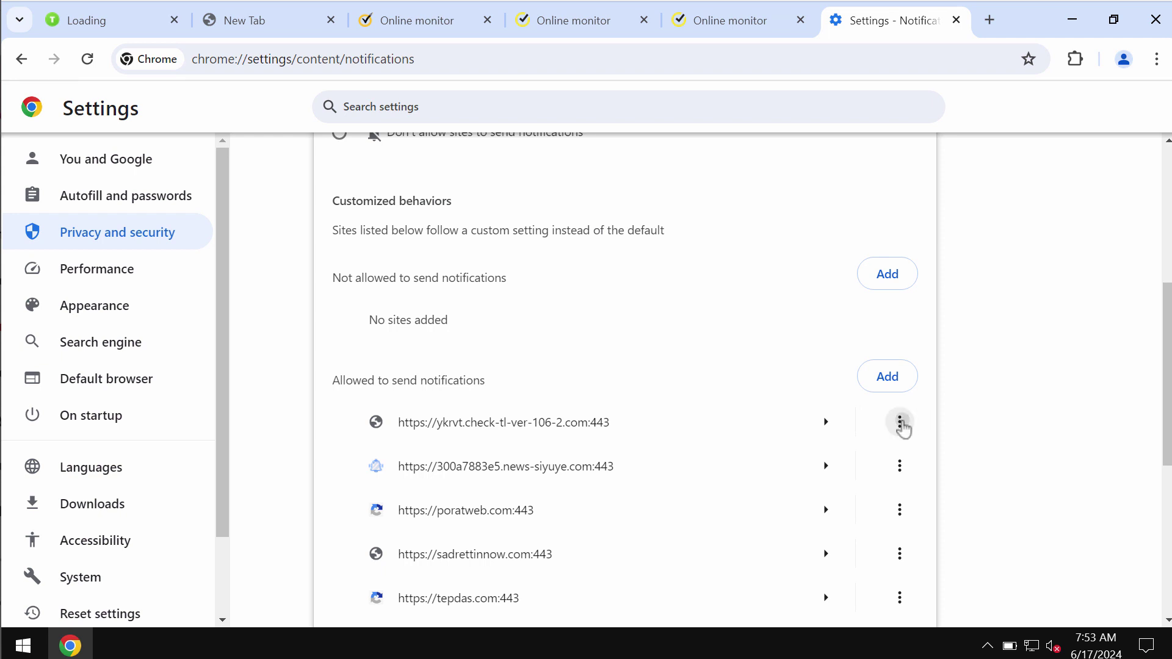
# Step: Remove notification permission for ykrvt.check-tl-ver-106-2.com, news-siyuye, poratweb.com, tepdas.com and theoverheat.com
pyautogui.click(899, 422)
pyautogui.click(877, 493)
pyautogui.click(899, 422)
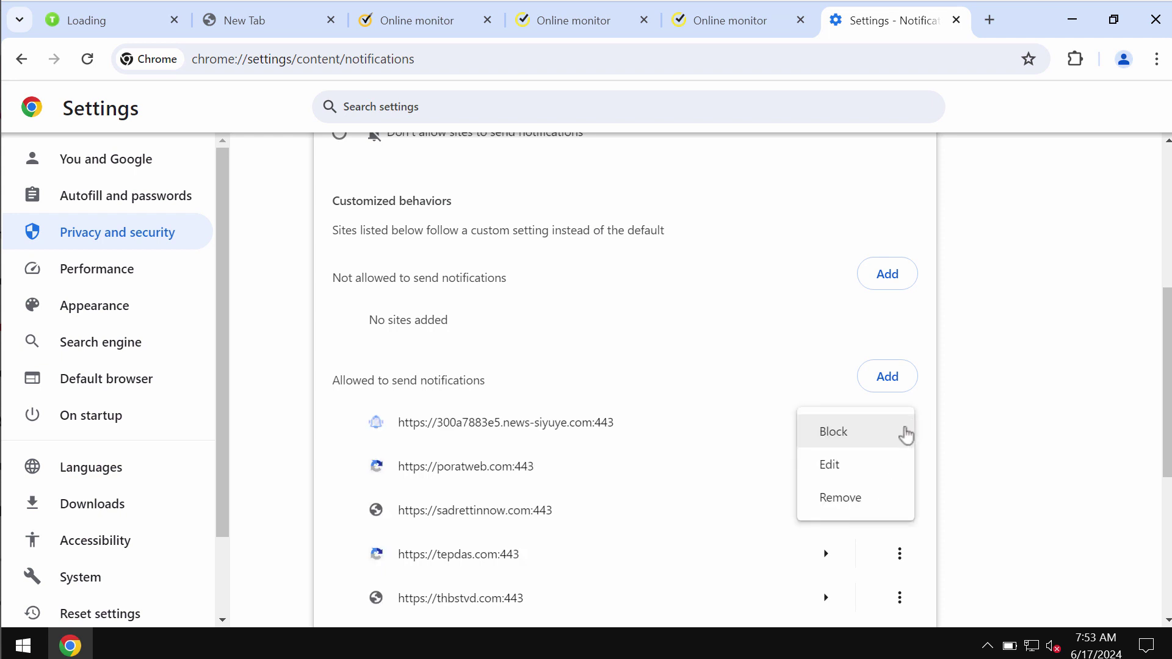
pyautogui.click(877, 498)
pyautogui.click(899, 424)
pyautogui.click(883, 495)
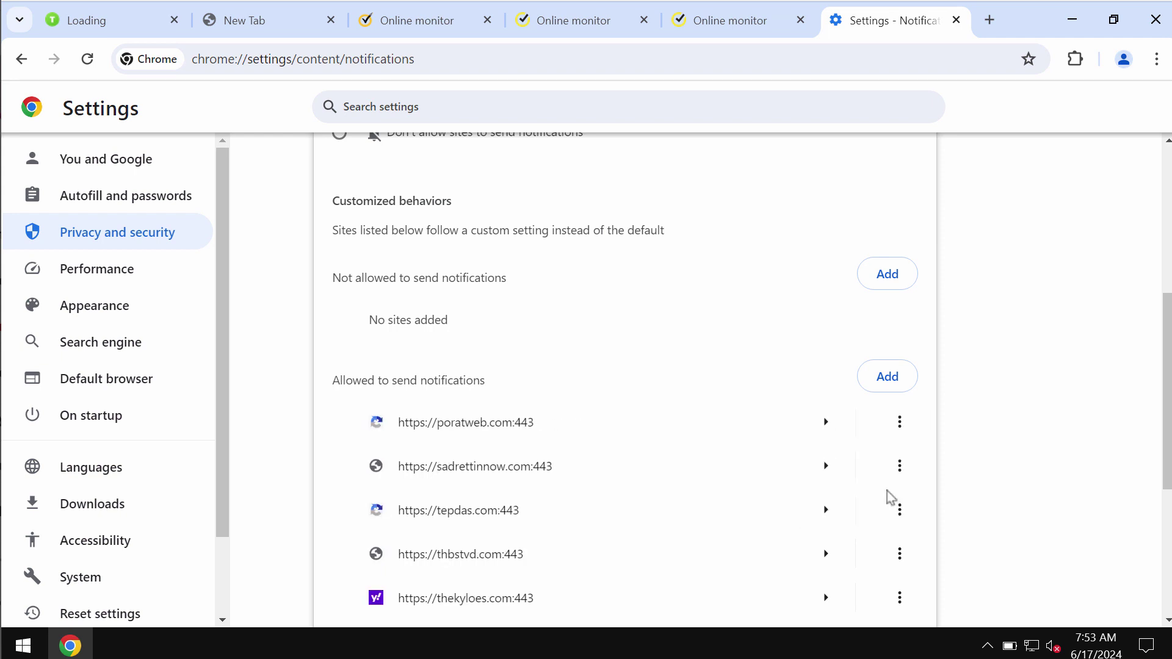
pyautogui.click(899, 466)
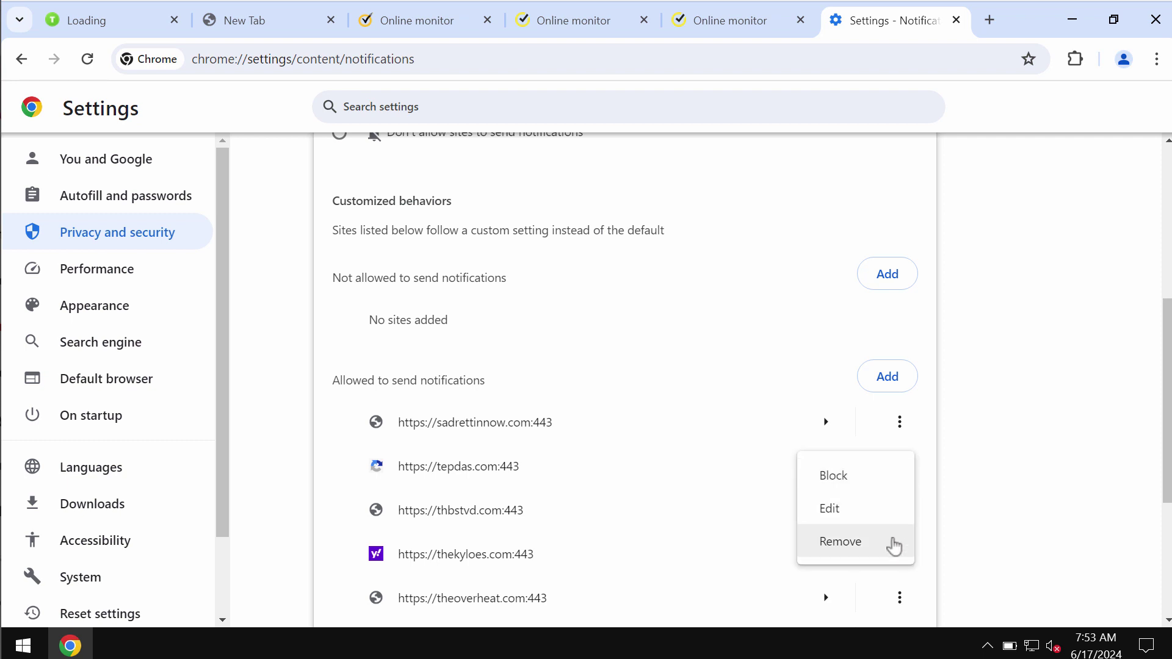
pyautogui.click(892, 542)
pyautogui.click(899, 554)
pyautogui.click(877, 545)
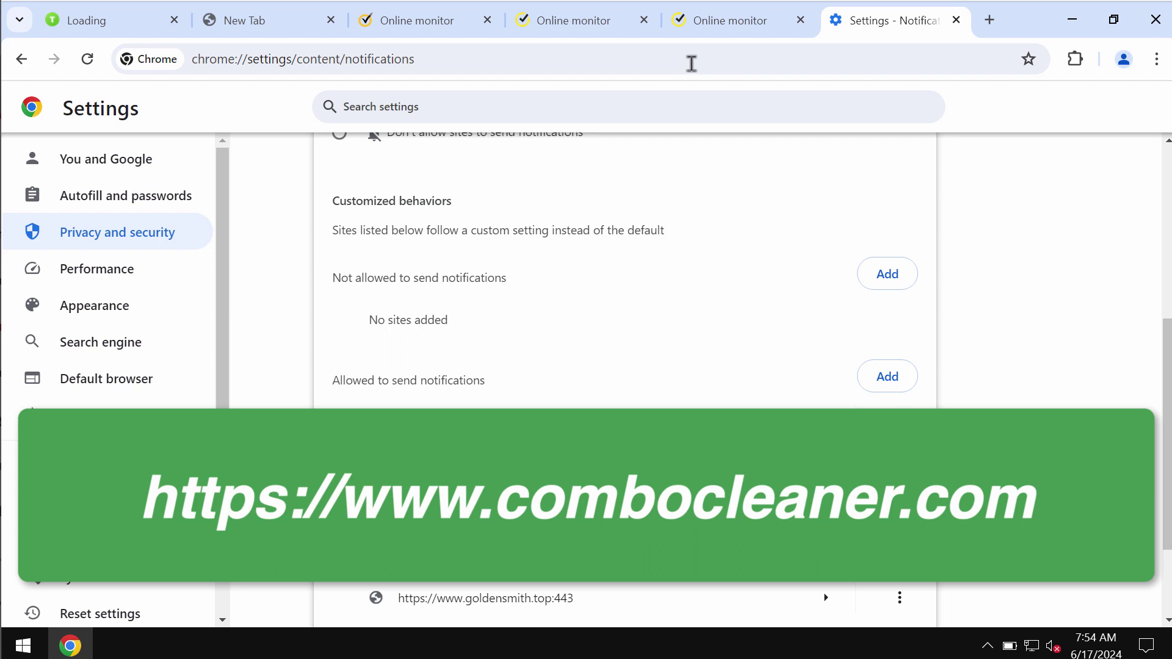
# Step: Load combocleaner.com, then minimize Chrome and launch Combo Cleaner from its desktop icon
pyautogui.click(690, 52)
pyautogui.write('combocleaner.com')
pyautogui.press('Return')
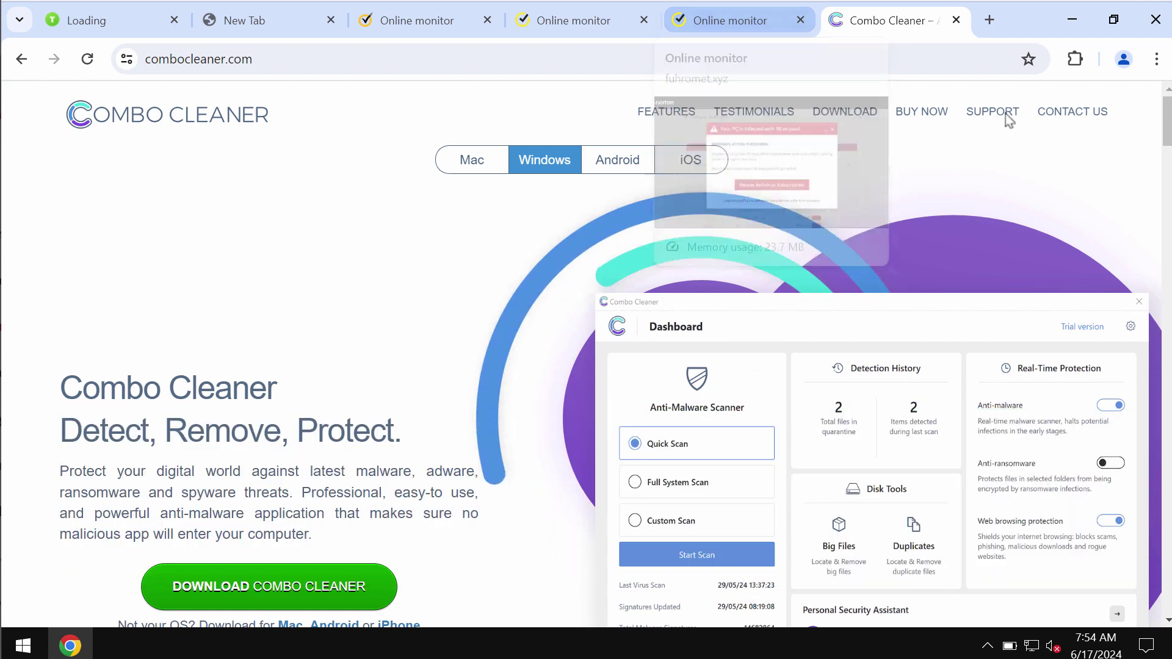
pyautogui.click(1071, 20)
pyautogui.doubleClick(44, 338)
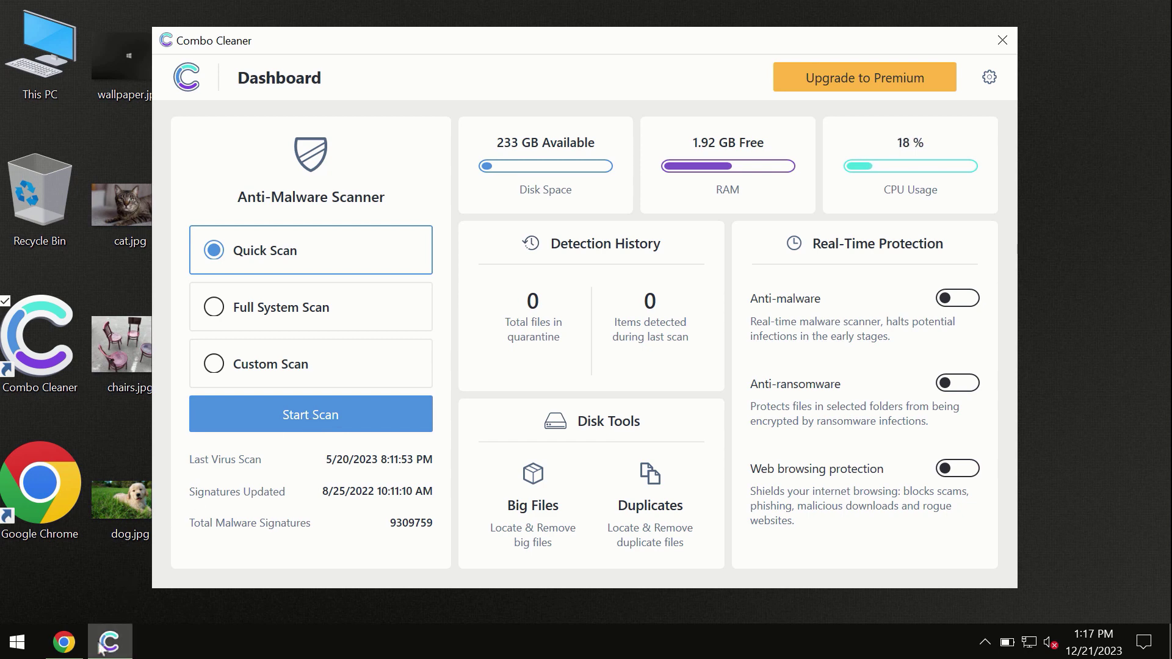
pyautogui.moveTo(69, 643)
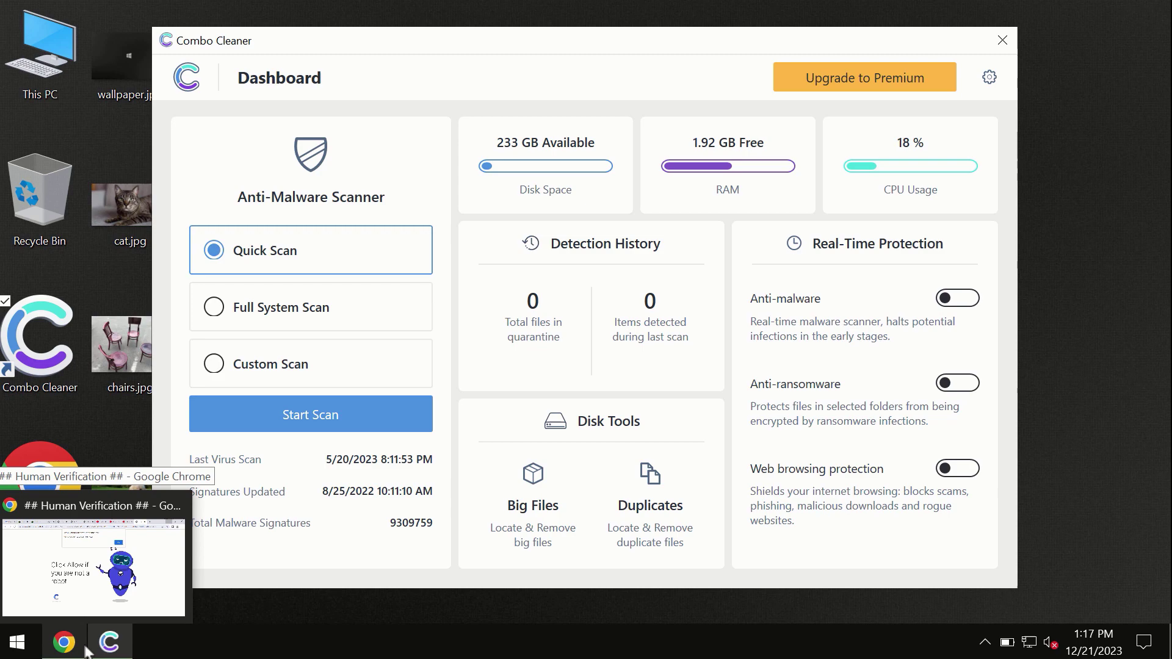
# Step: Bring Chrome forward and load combocleaner.com in a new tab from the address-bar suggestion
pyautogui.click(74, 651)
pyautogui.click(948, 12)
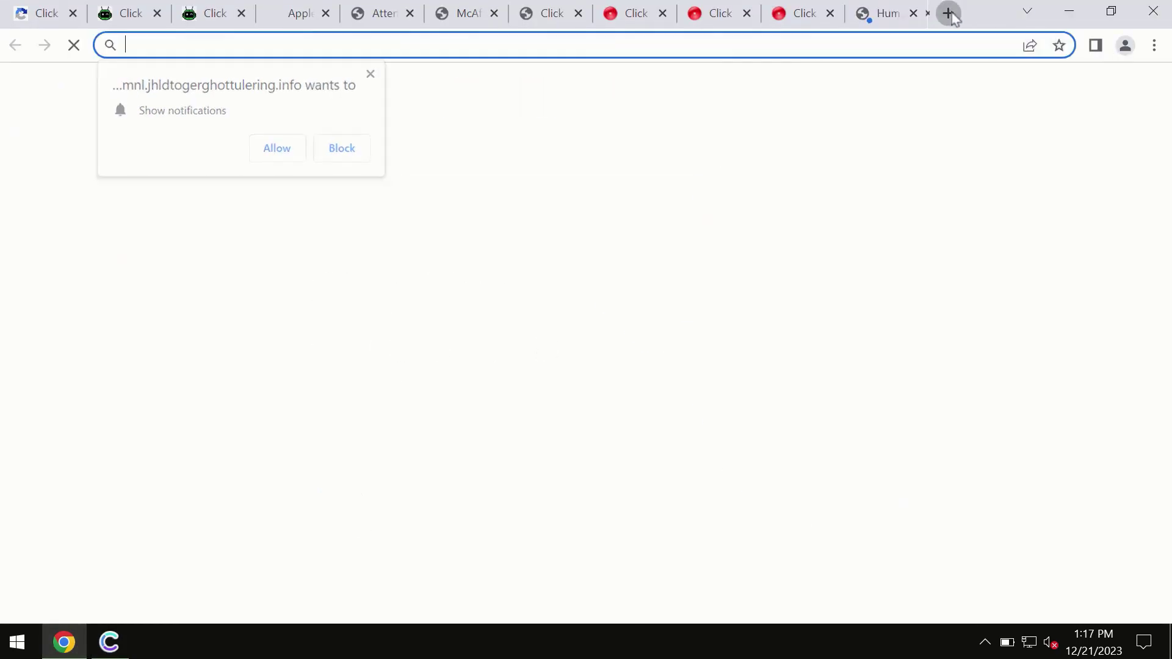
pyautogui.write('c')
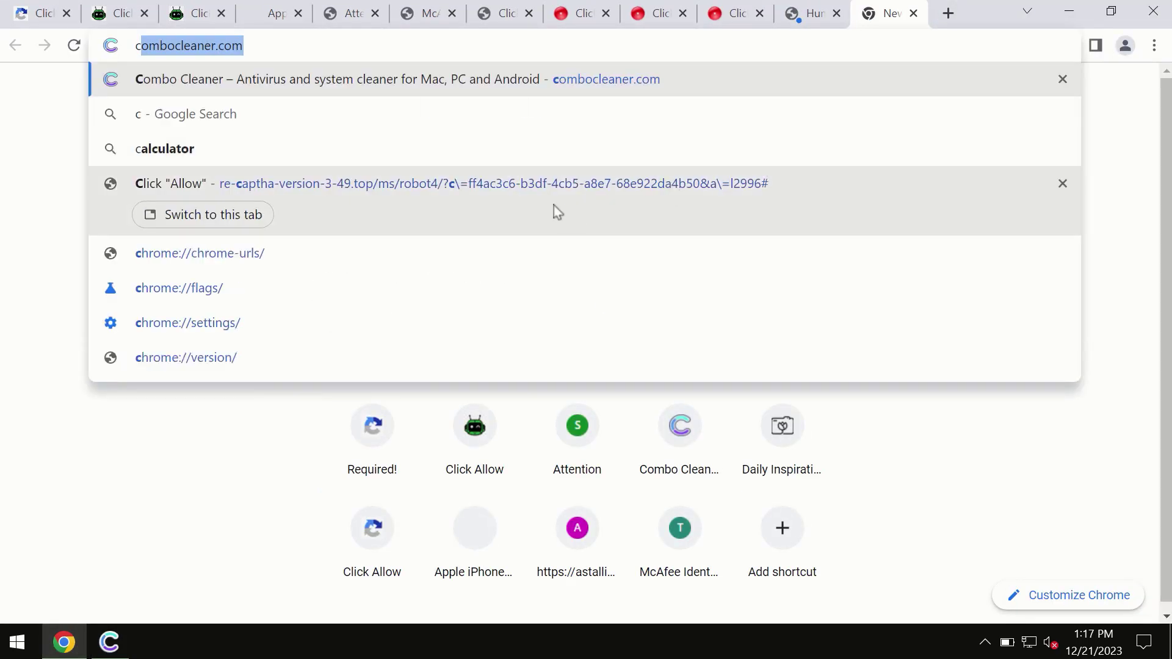
pyautogui.click(547, 79)
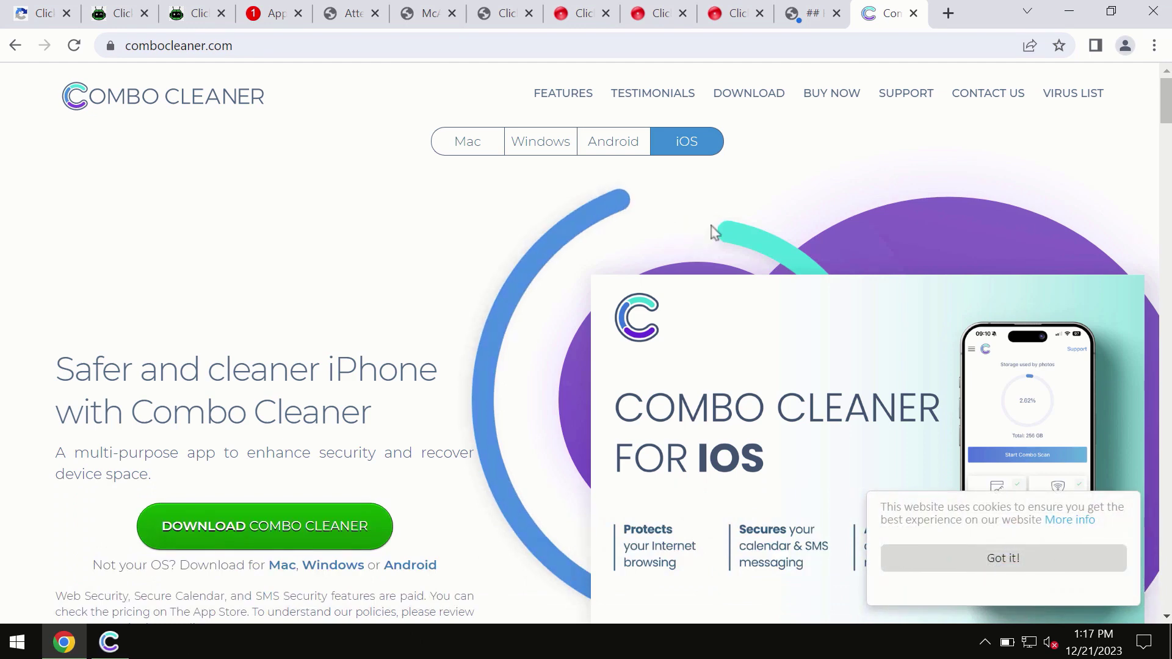
# Step: Minimize Chrome and start a Quick Scan from Combo Cleaner's Dashboard
pyautogui.click(1069, 12)
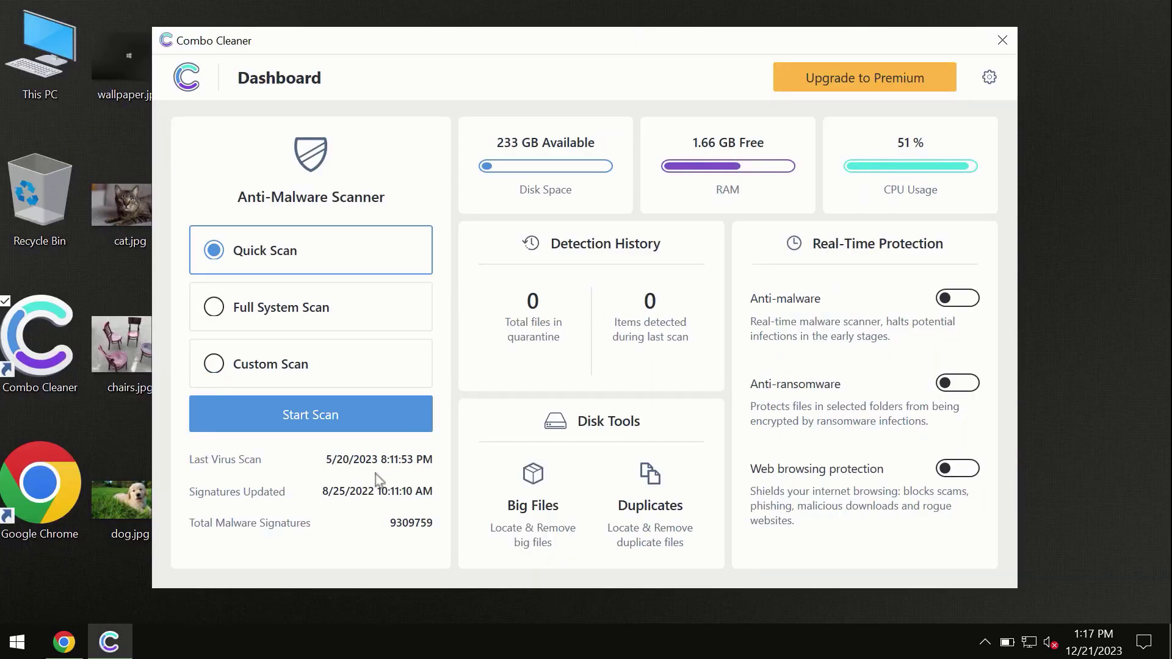
pyautogui.click(308, 419)
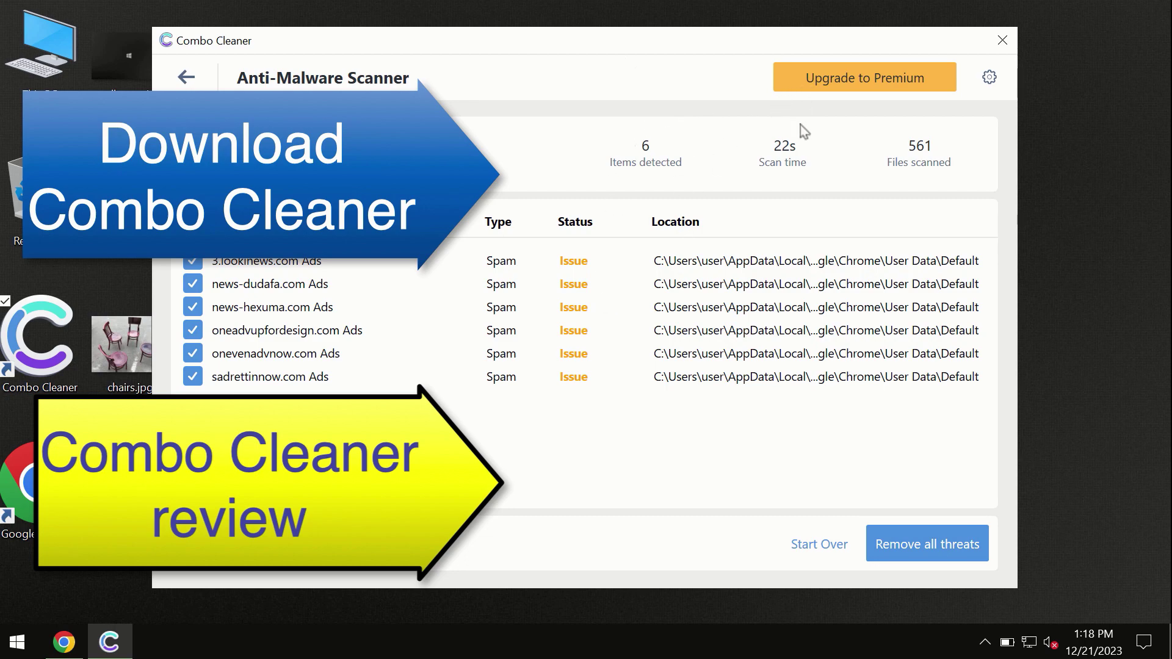
pyautogui.click(839, 85)
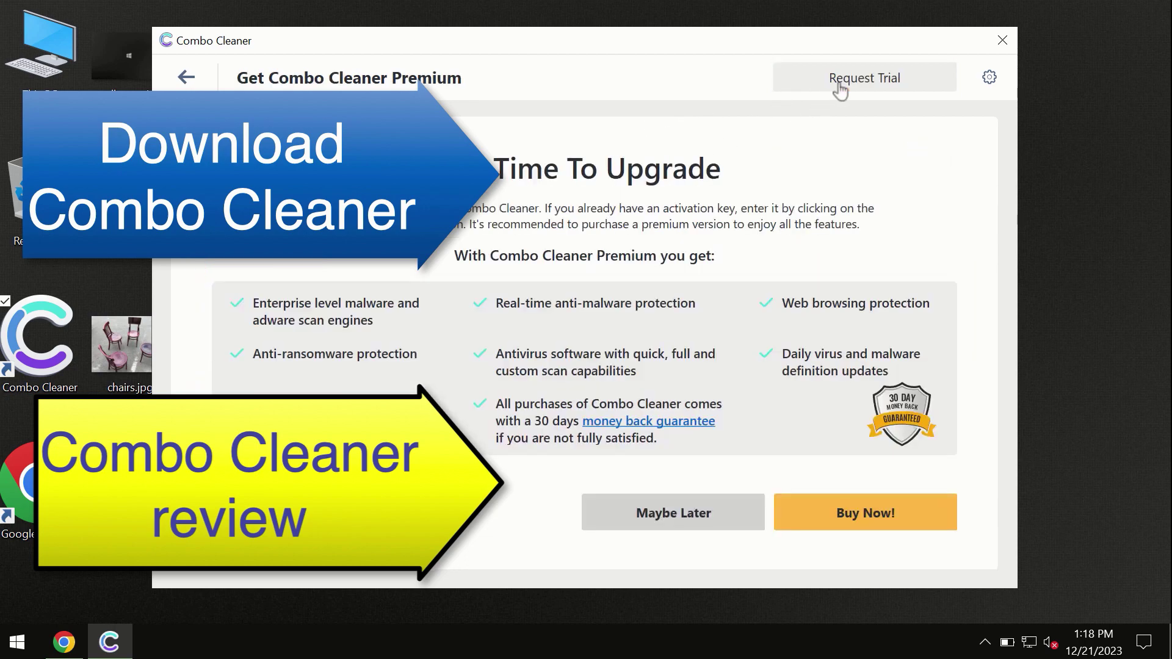
pyautogui.click(194, 78)
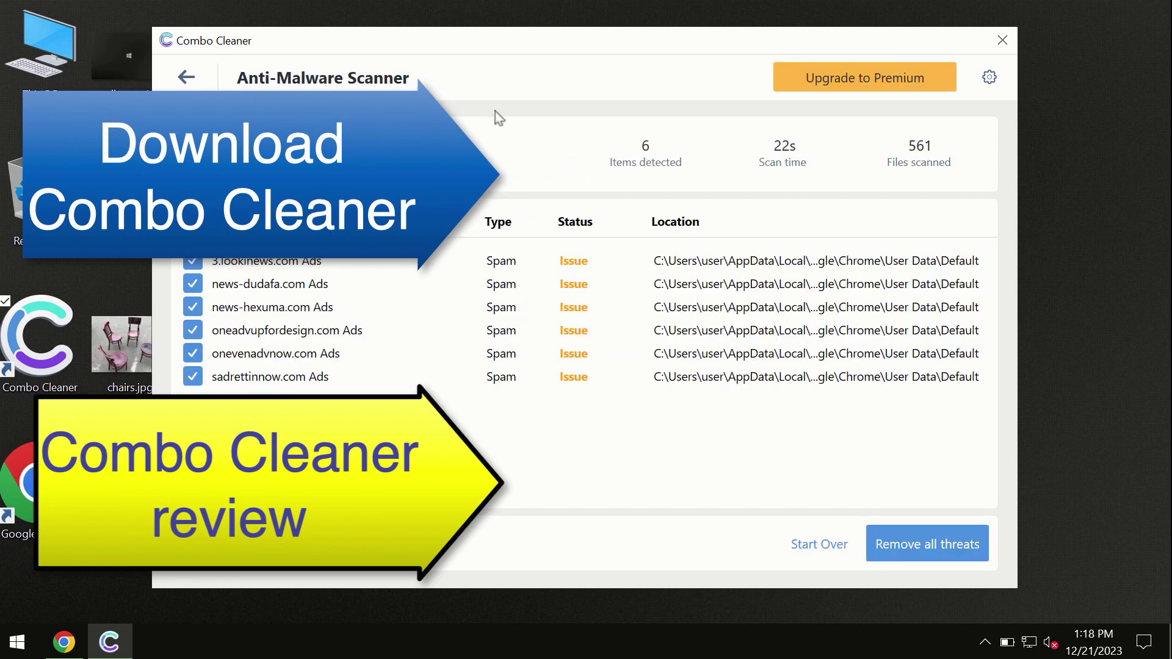